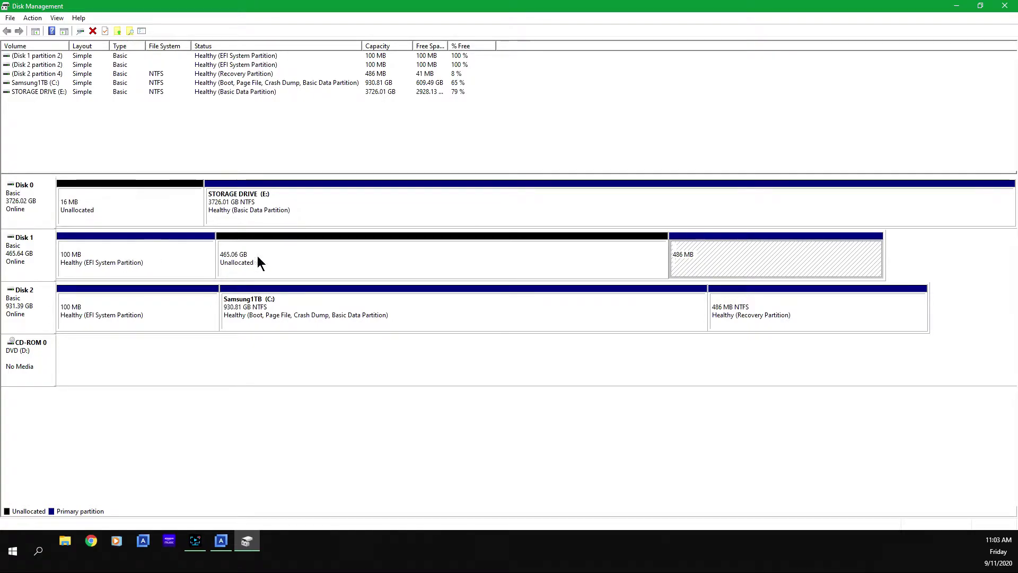
- Set up a new simple volume in Disk 1's unallocated space with a size of 476223 MB and drive letter F
{"action": "right_click", "coordinate": [340, 254]}
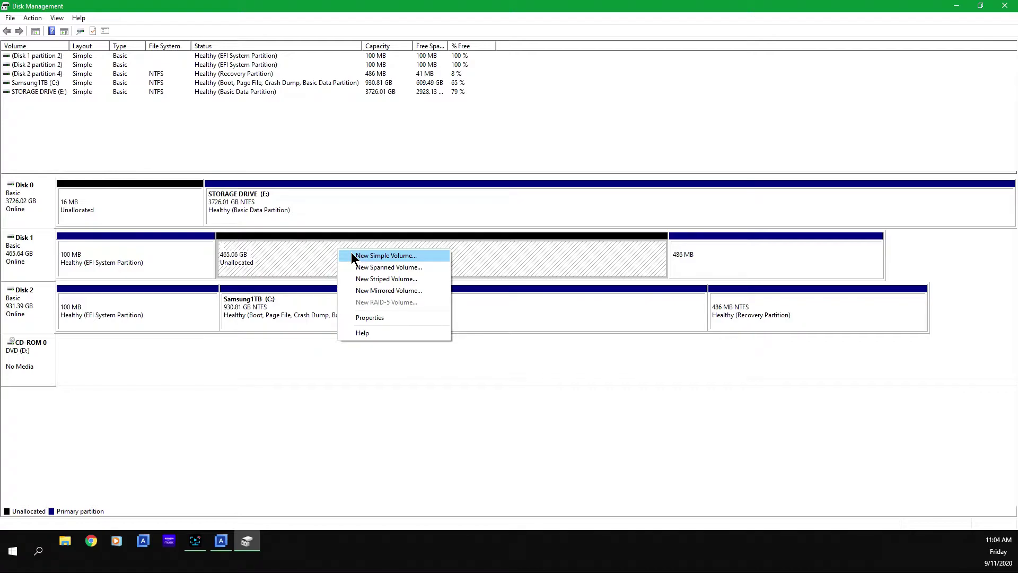
{"action": "left_click", "coordinate": [351, 255]}
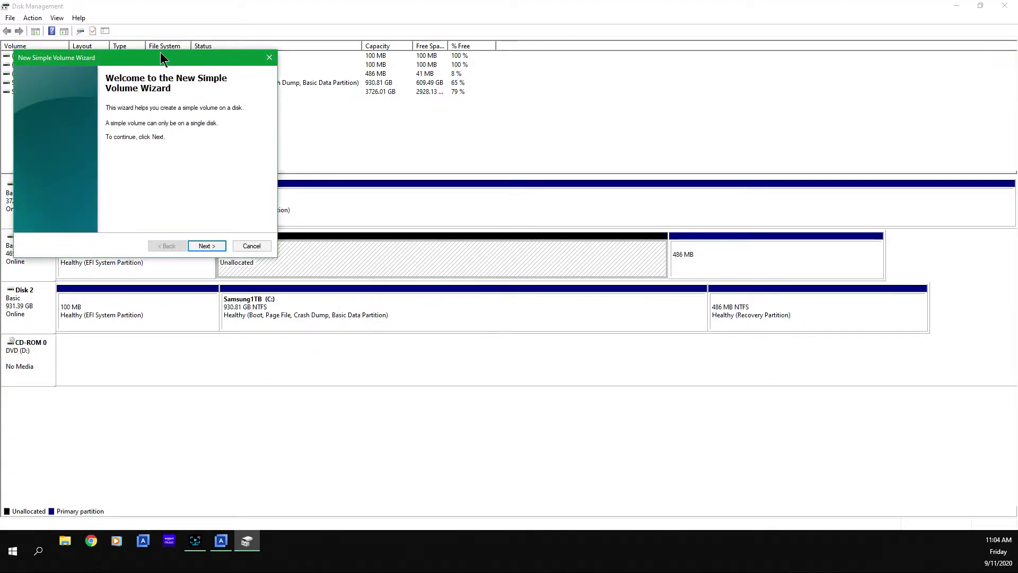
{"action": "left_click_drag", "start_coordinate": [161, 57], "coordinate": [510, 108]}
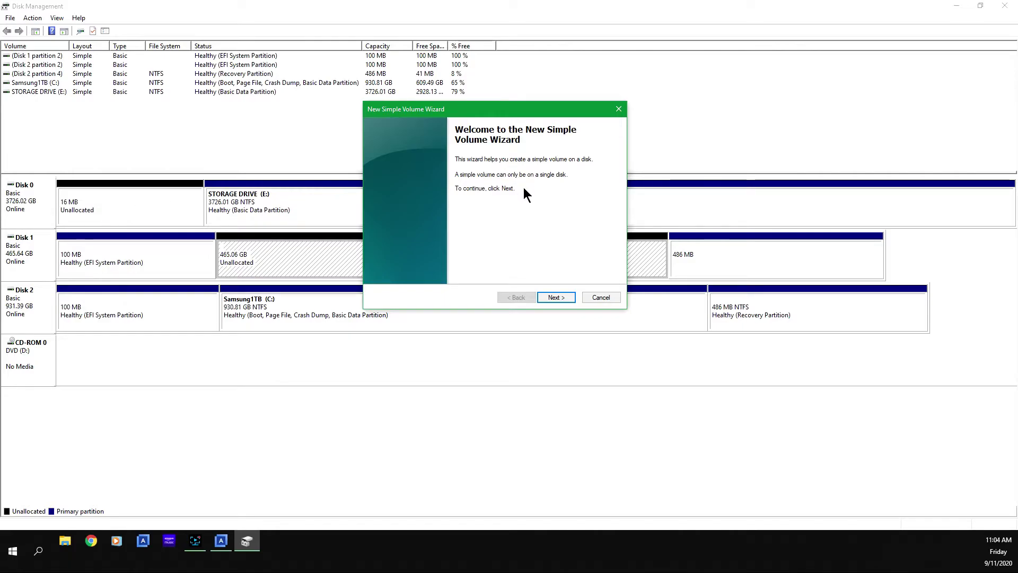
{"action": "left_click", "coordinate": [560, 298]}
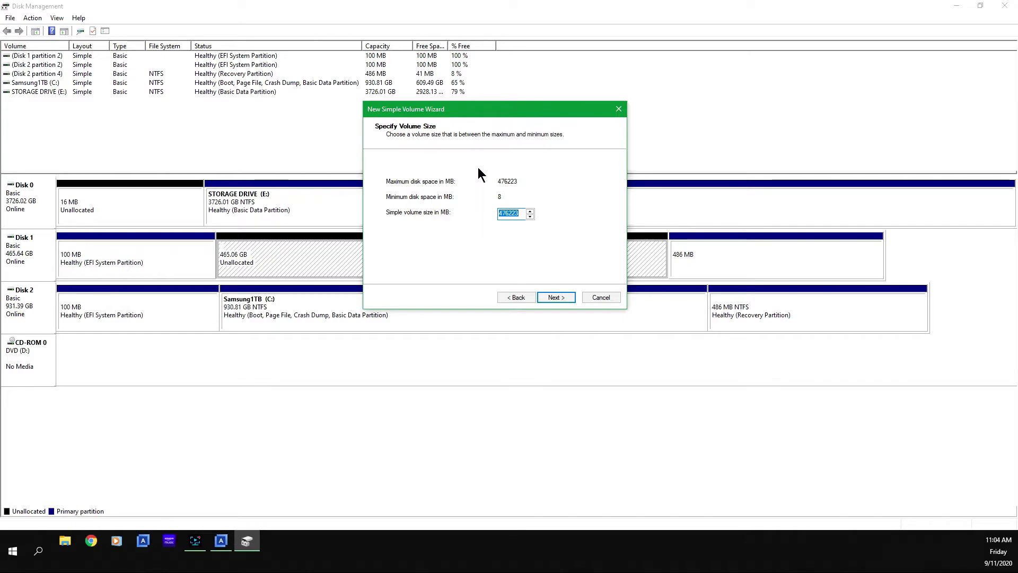
{"action": "left_click", "coordinate": [558, 298]}
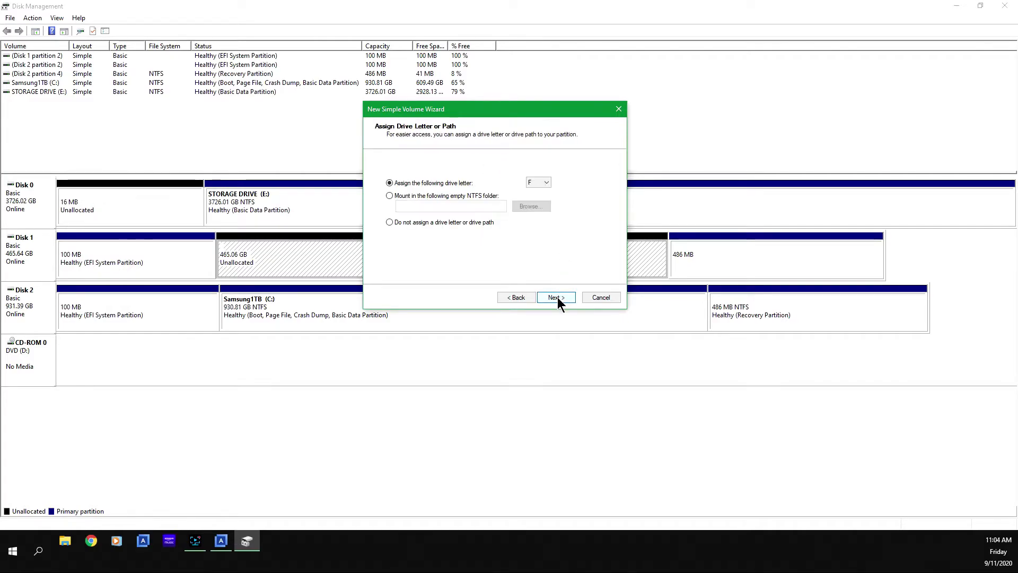
{"action": "left_click", "coordinate": [547, 182]}
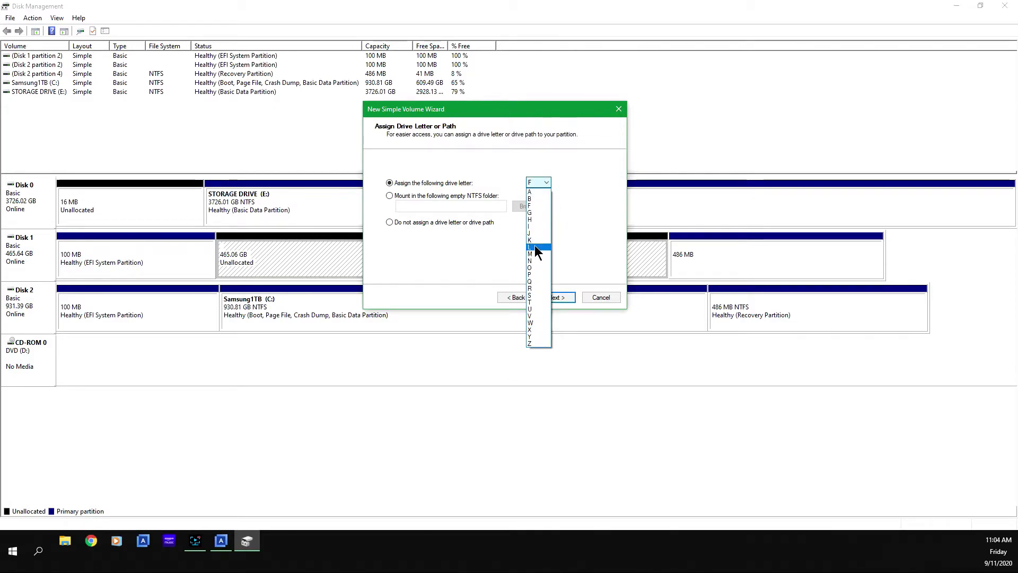
{"action": "left_click", "coordinate": [537, 205]}
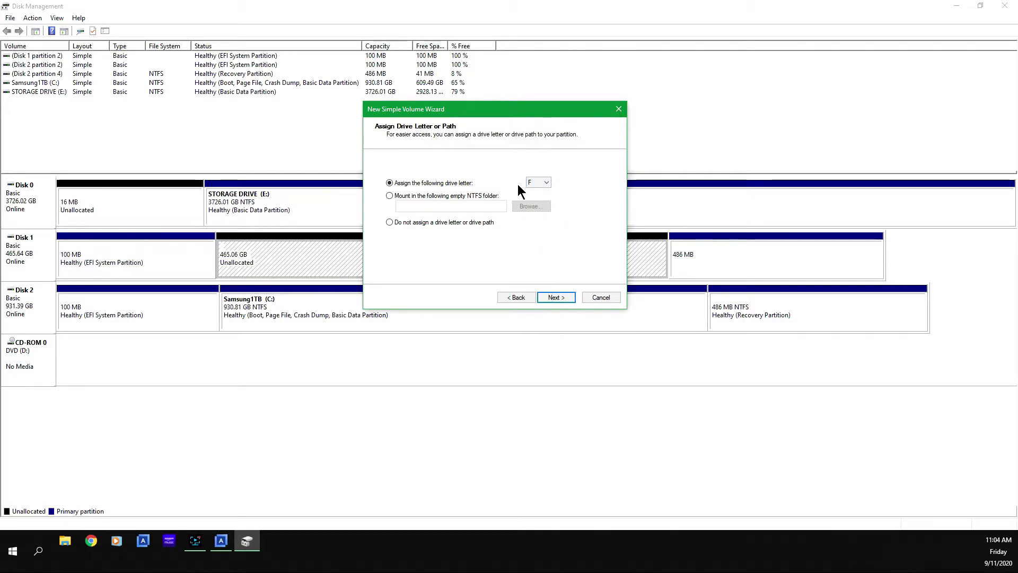
{"action": "left_click", "coordinate": [563, 297]}
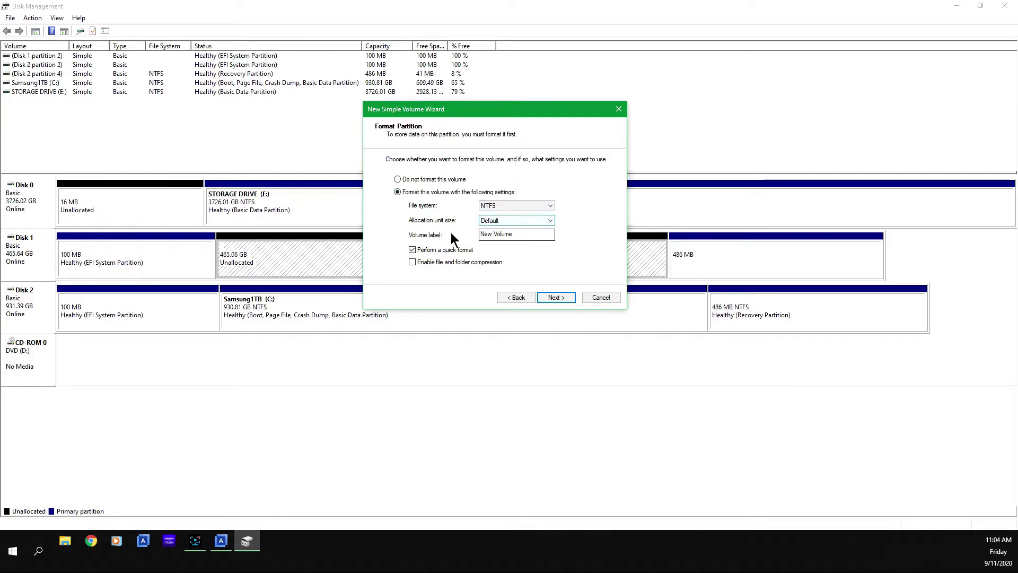
- Label the volume Crucial 500GB, create it with a quick NTFS format, and close Disk Management
{"action": "left_click_drag", "start_coordinate": [519, 233], "coordinate": [481, 234]}
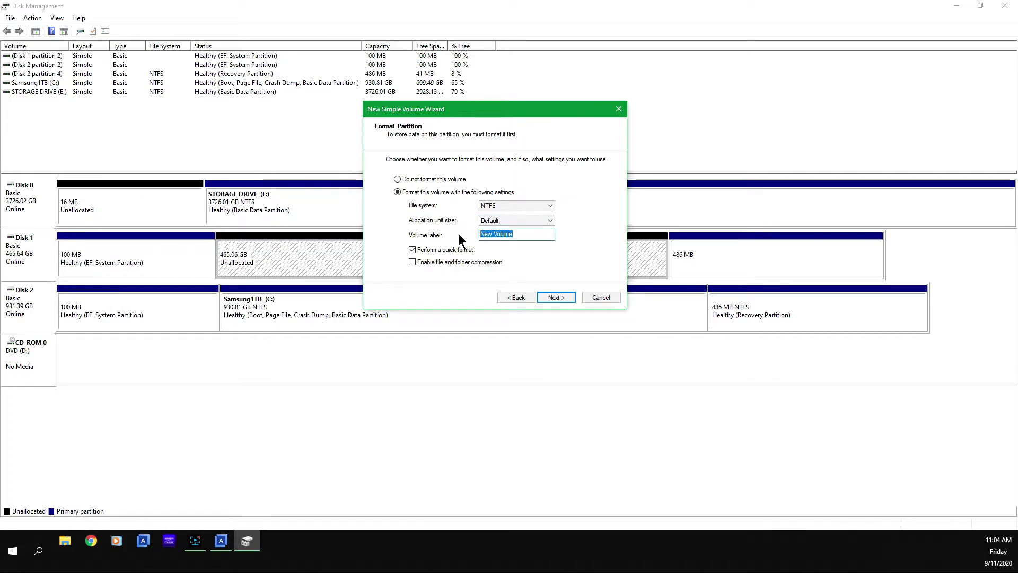
{"action": "type", "text": "cRUC"}
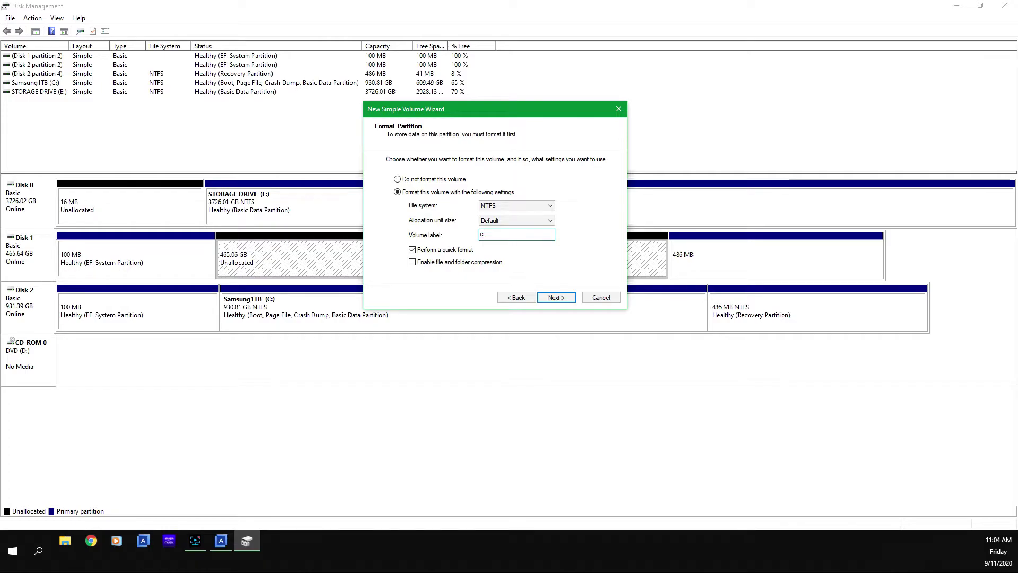
{"action": "key", "text": "BackSpace"}
{"action": "key", "text": "BackSpace"}
{"action": "key", "text": "BackSpace"}
{"action": "type", "text": "Crucial 500GB"}
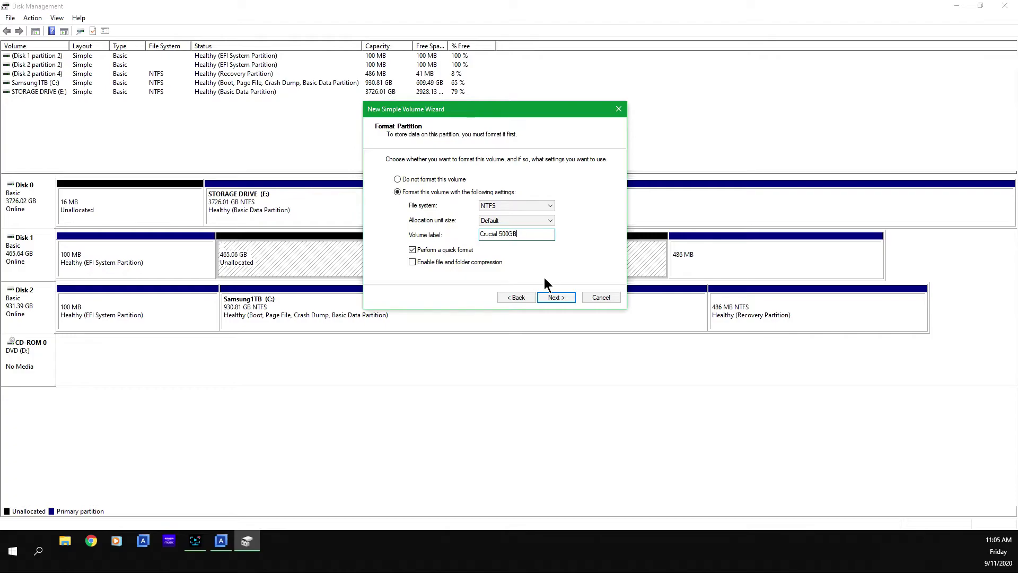
{"action": "left_click", "coordinate": [556, 297]}
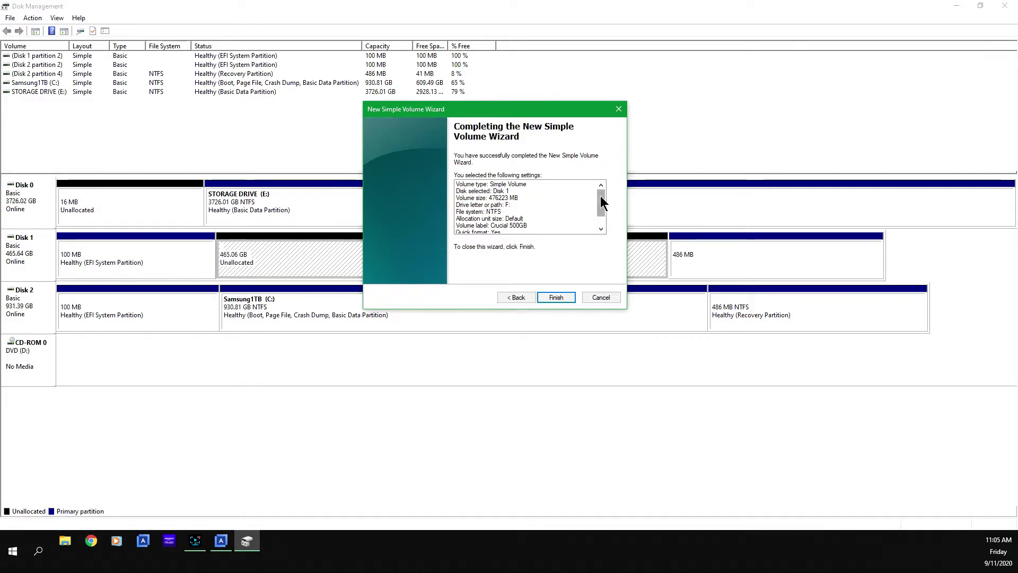
{"action": "left_click_drag", "start_coordinate": [597, 196], "coordinate": [603, 206]}
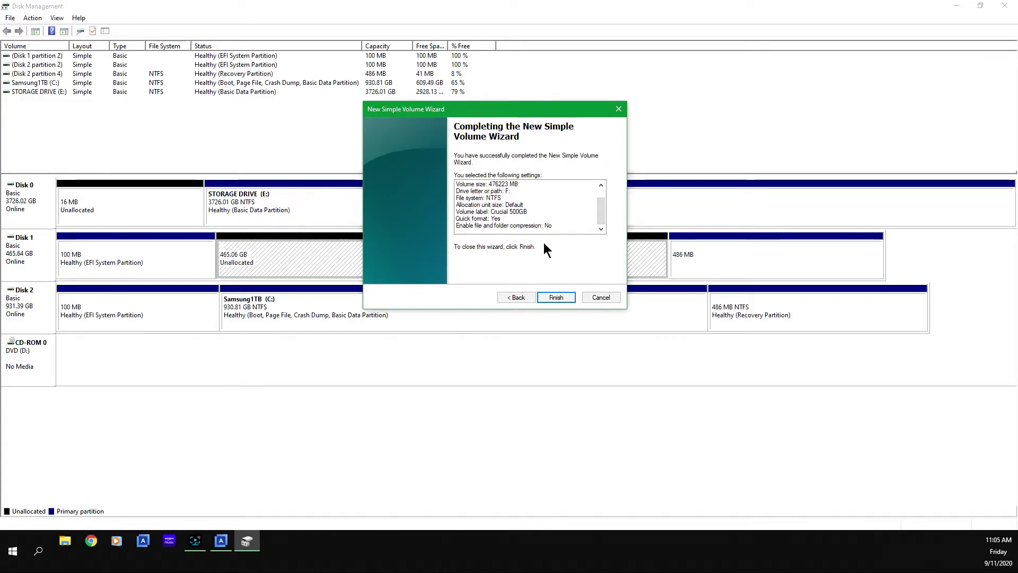
{"action": "left_click", "coordinate": [561, 296]}
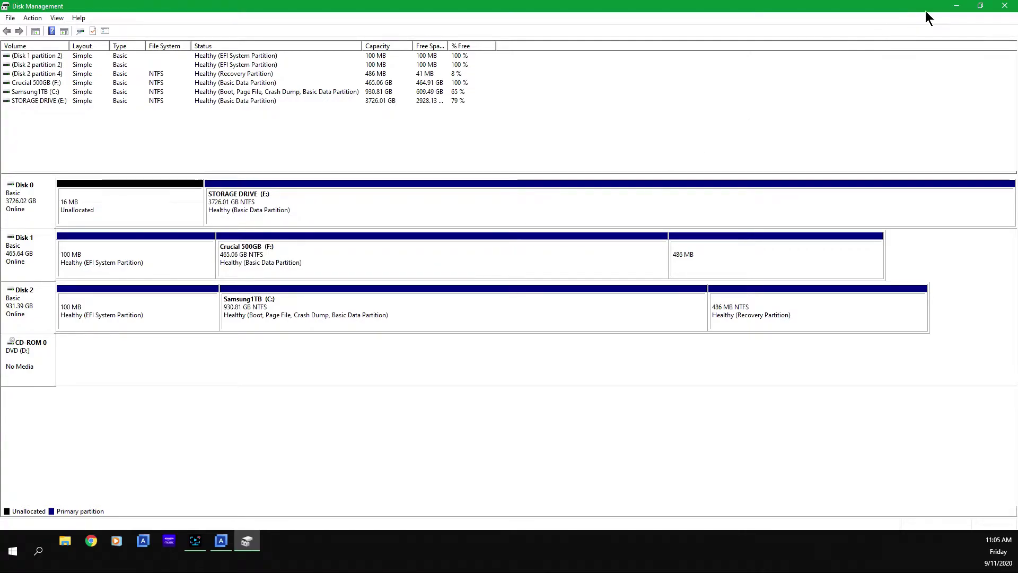
{"action": "left_click", "coordinate": [1004, 6]}
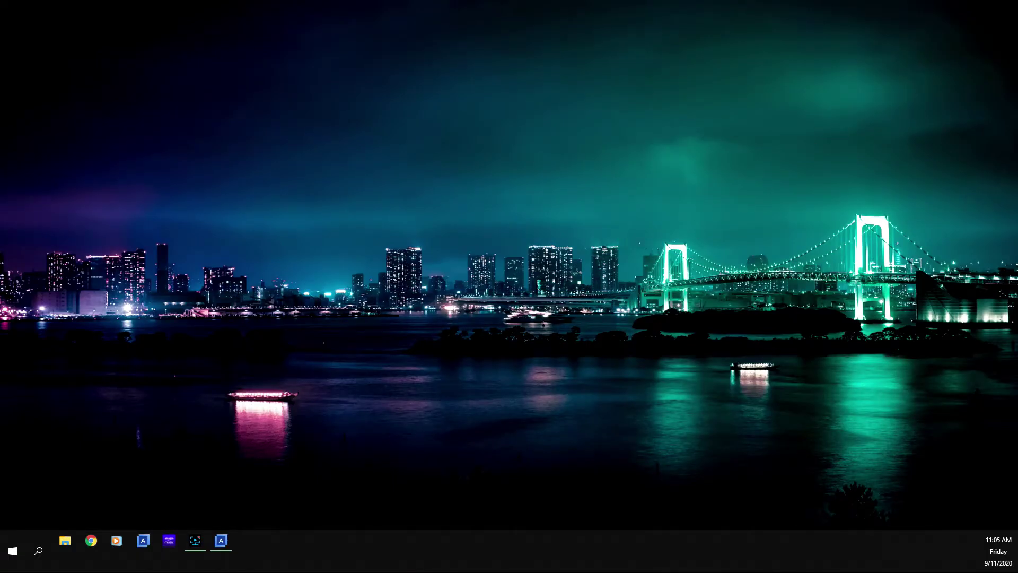
- Open the Crucial 500GB (F:) drive in a maximized File Explorer window to check its contents, then return to This PC
{"action": "key", "text": "super+e"}
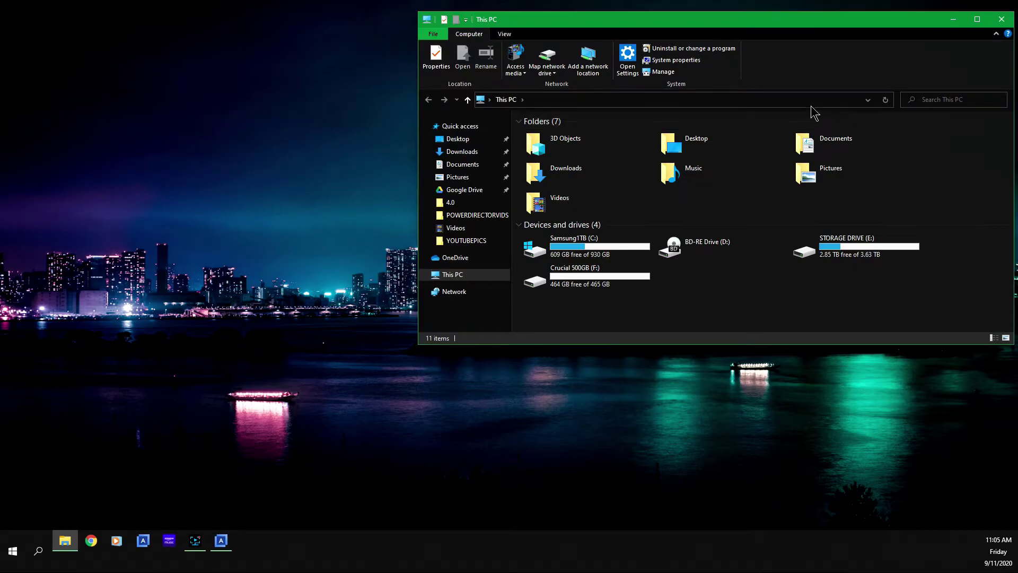
{"action": "left_click", "coordinate": [977, 20]}
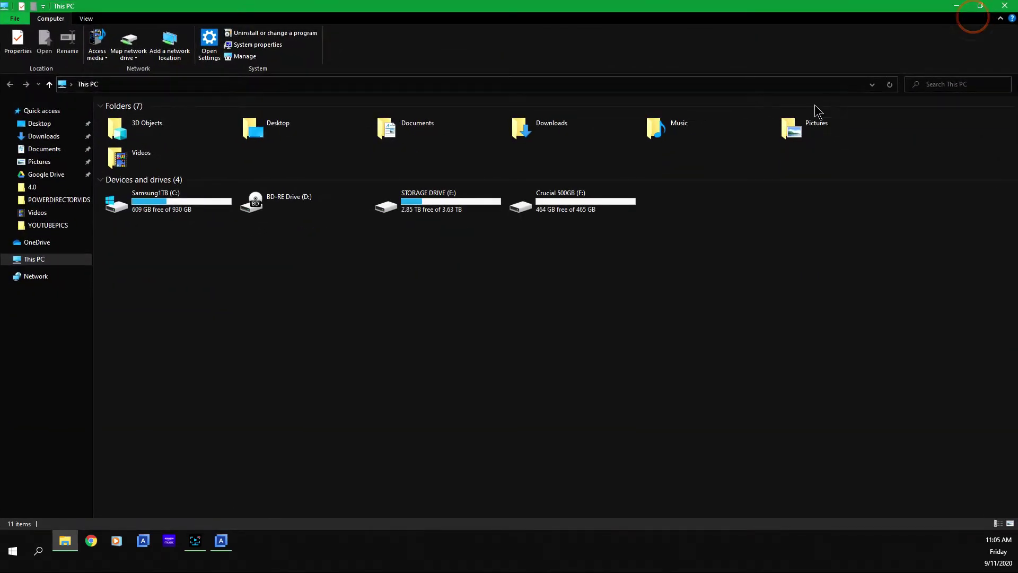
{"action": "left_click", "coordinate": [558, 199]}
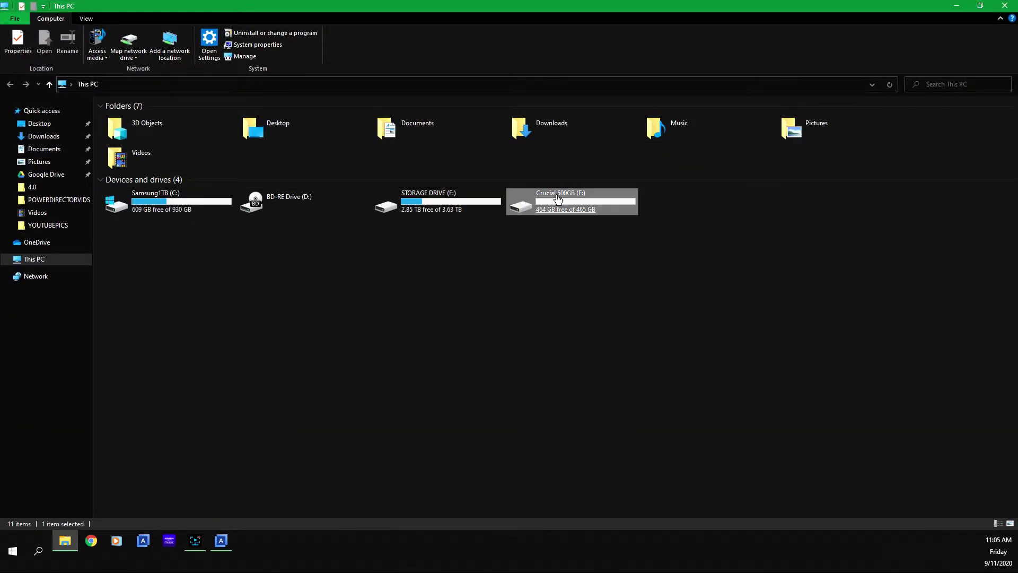
{"action": "double_click", "coordinate": [558, 199]}
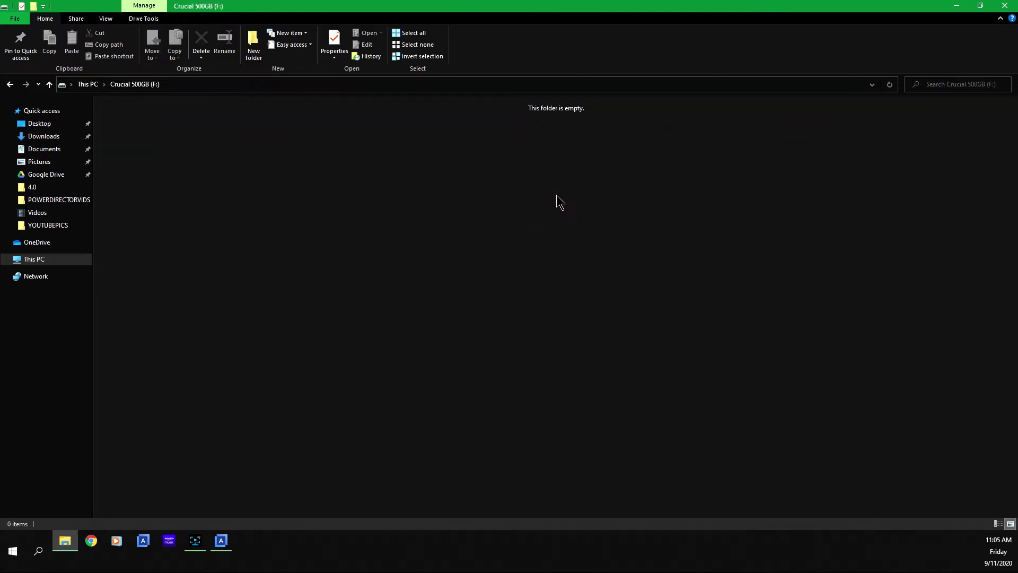
{"action": "left_click", "coordinate": [49, 84]}
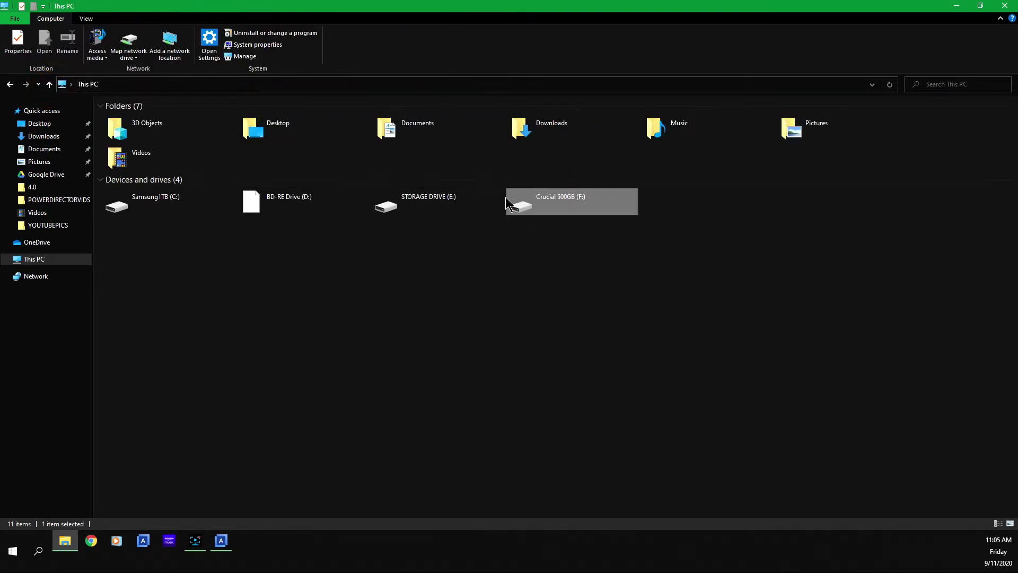
- Disable content indexing for the Crucial 500GB (F:) drive, including its subfolders and files, and close File Explorer
{"action": "right_click", "coordinate": [550, 212]}
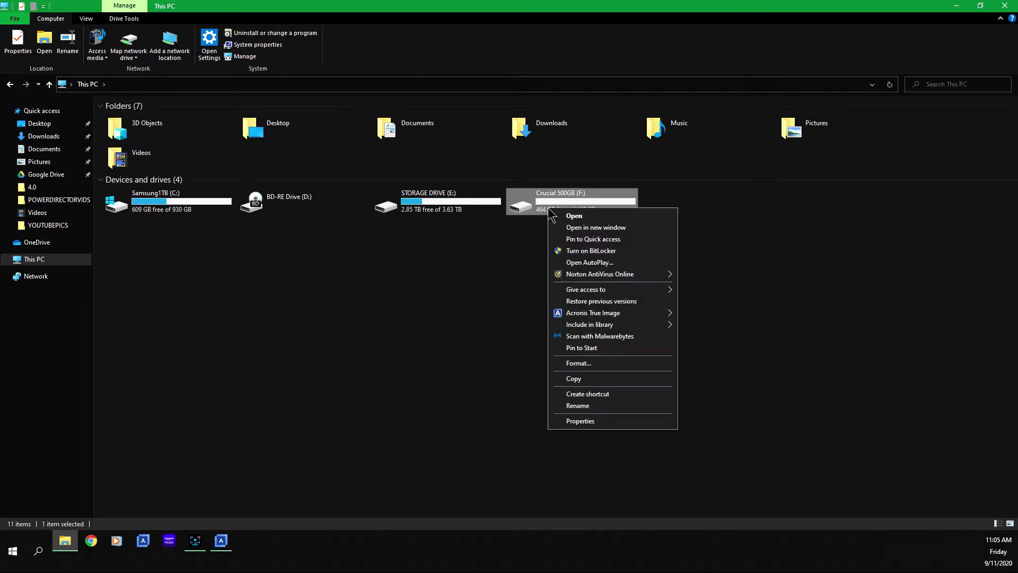
{"action": "left_click", "coordinate": [593, 417]}
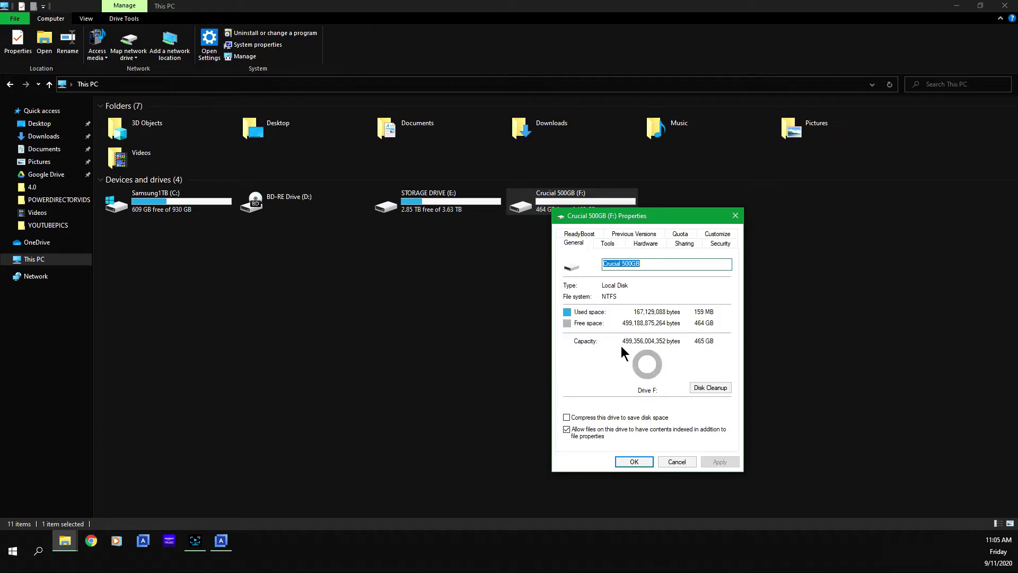
{"action": "left_click", "coordinate": [566, 429]}
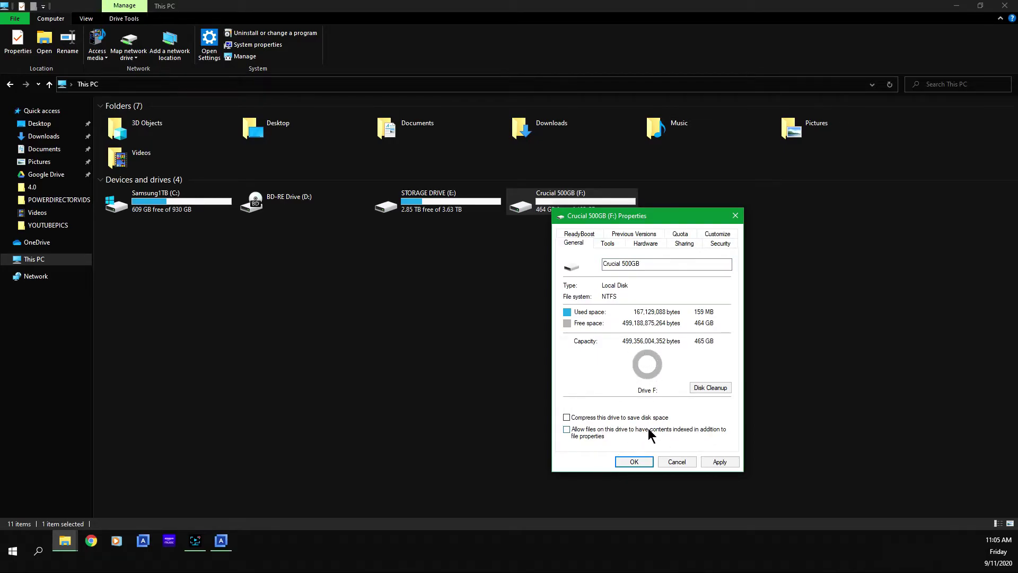
{"action": "left_click", "coordinate": [720, 462]}
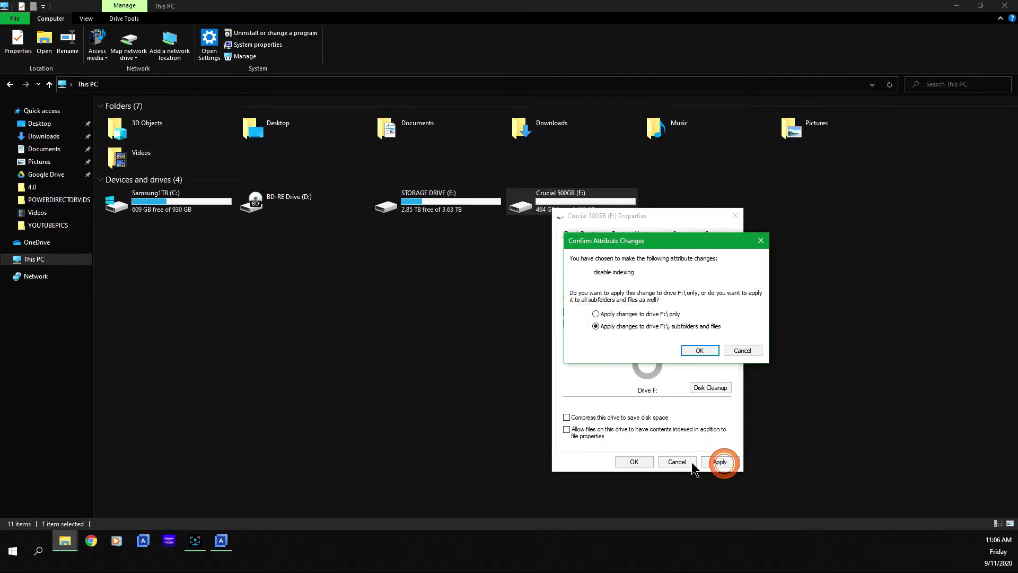
{"action": "left_click", "coordinate": [705, 351]}
{"action": "left_click", "coordinate": [639, 460]}
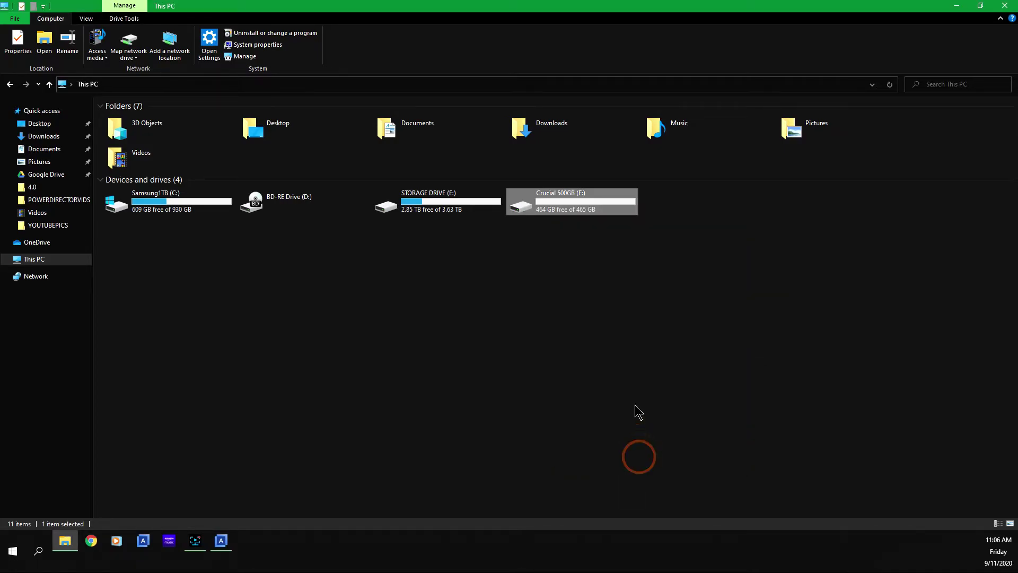
{"action": "left_click", "coordinate": [536, 240]}
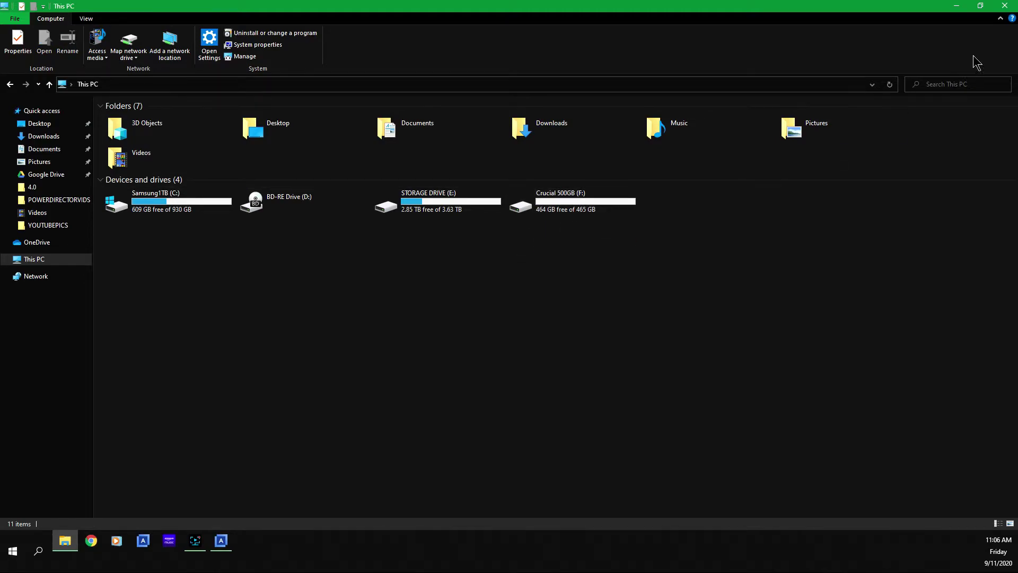
{"action": "left_click", "coordinate": [1004, 5]}
{"action": "left_click", "coordinate": [715, 216]}
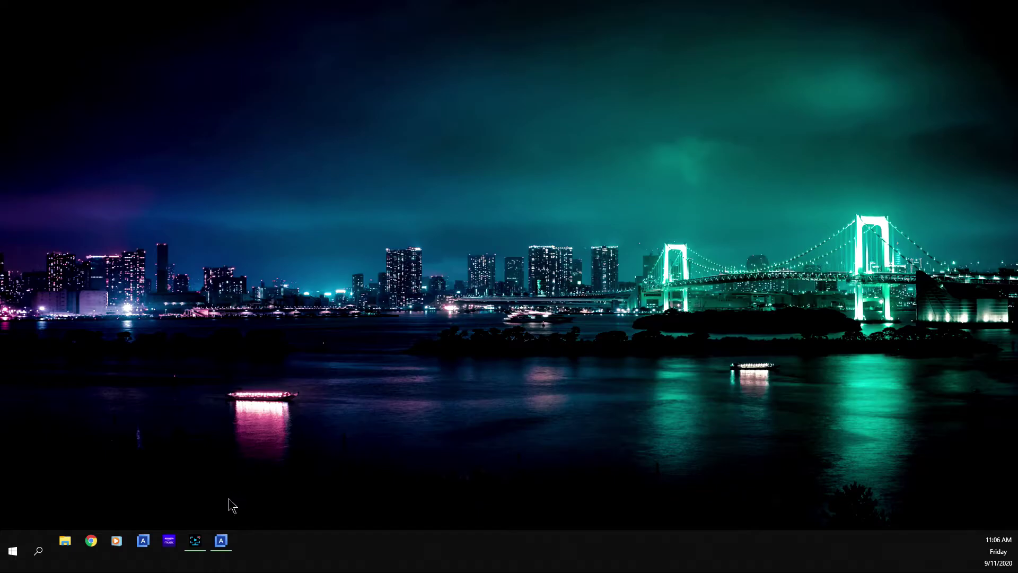
- In Acronis True Image, start an automatic disk clone with the NVMe Samsung SSD 970 as the source disk
{"action": "left_click", "coordinate": [222, 541]}
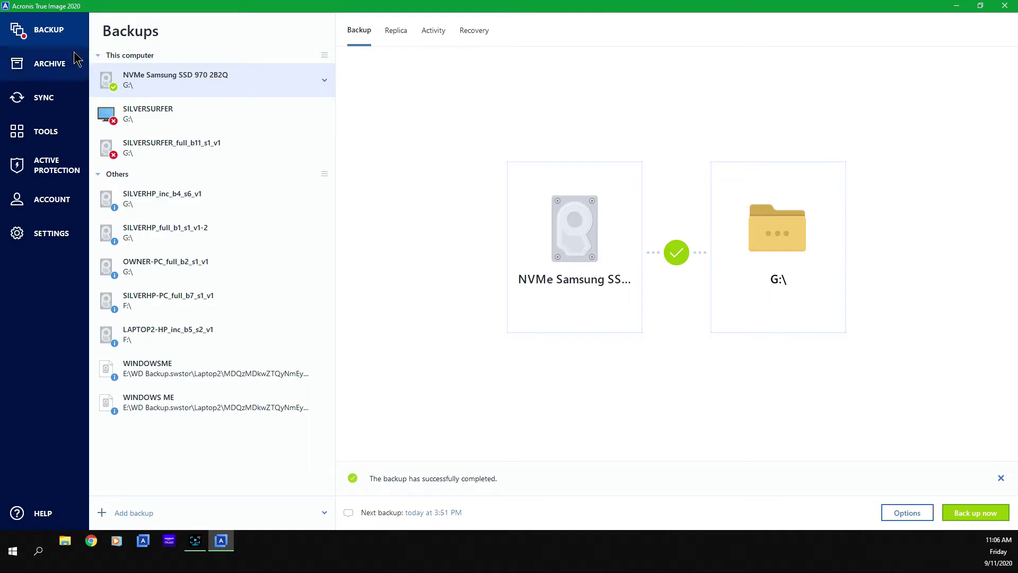
{"action": "left_click", "coordinate": [47, 137]}
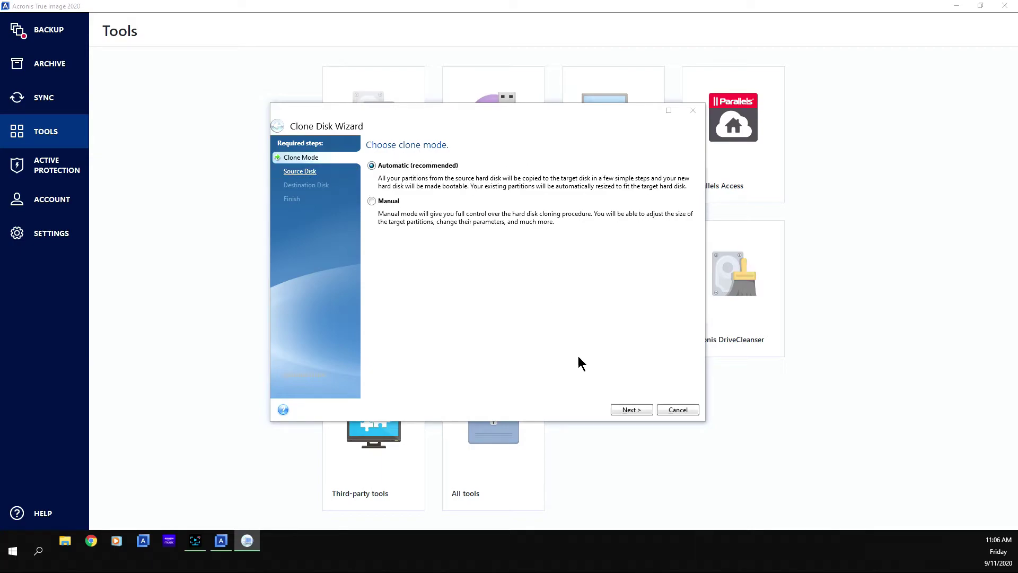
{"action": "left_click", "coordinate": [628, 411]}
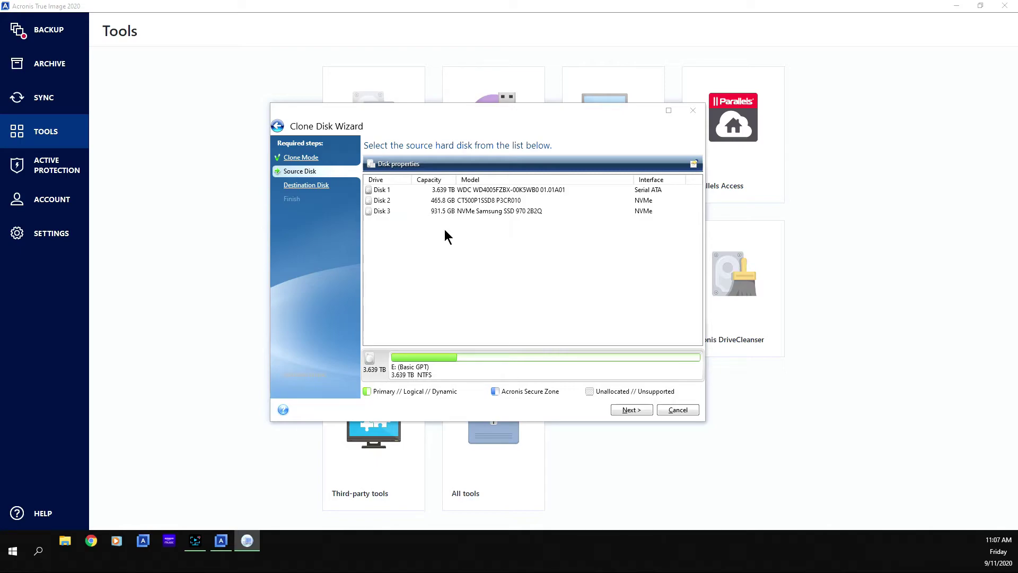
{"action": "left_click", "coordinate": [464, 211]}
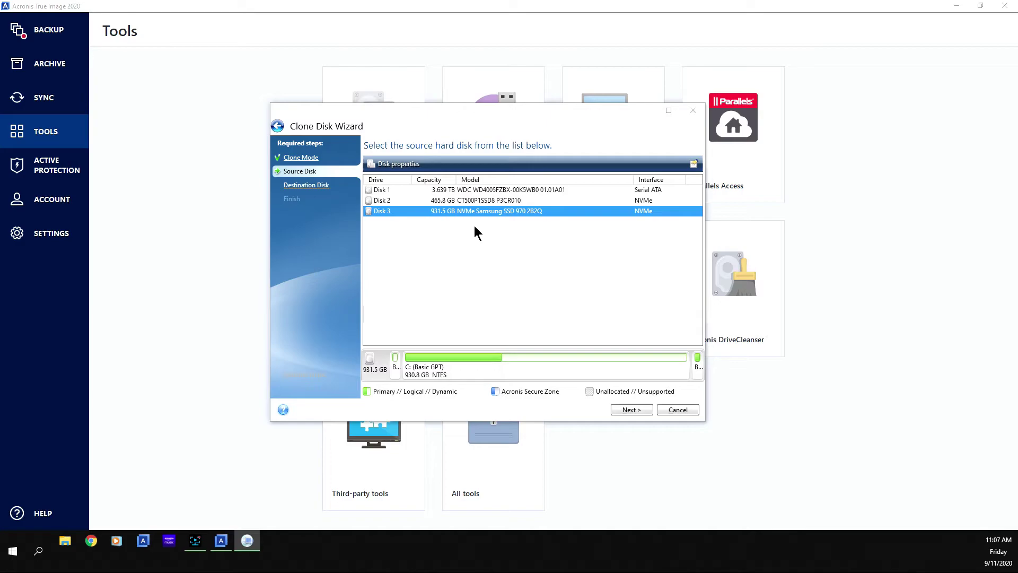
{"action": "left_click", "coordinate": [627, 408]}
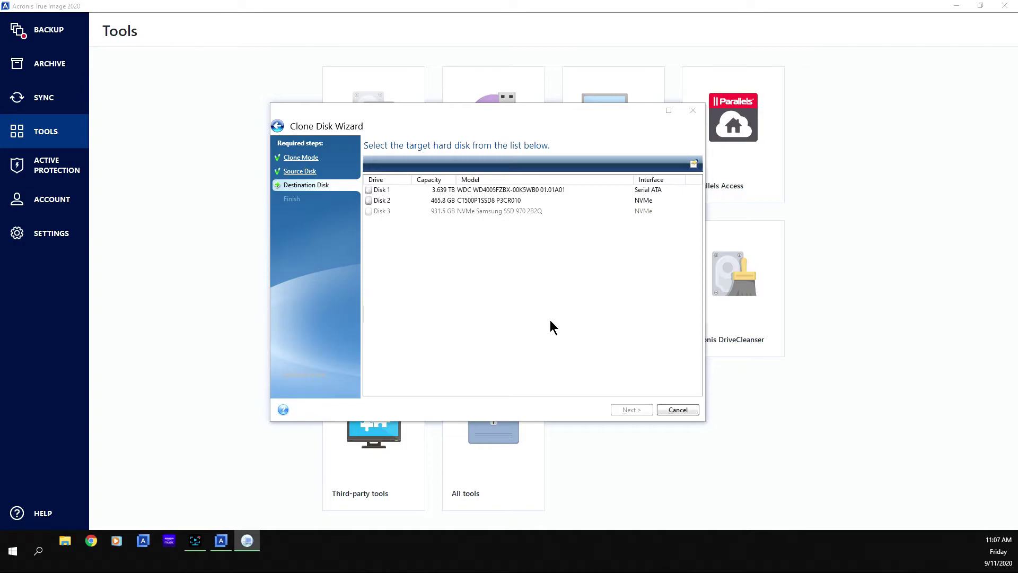
- Choose the 465.8 GB CT500P1SSD8 NVMe disk as the clone target and accept deletion of its partitions
{"action": "left_click", "coordinate": [459, 191]}
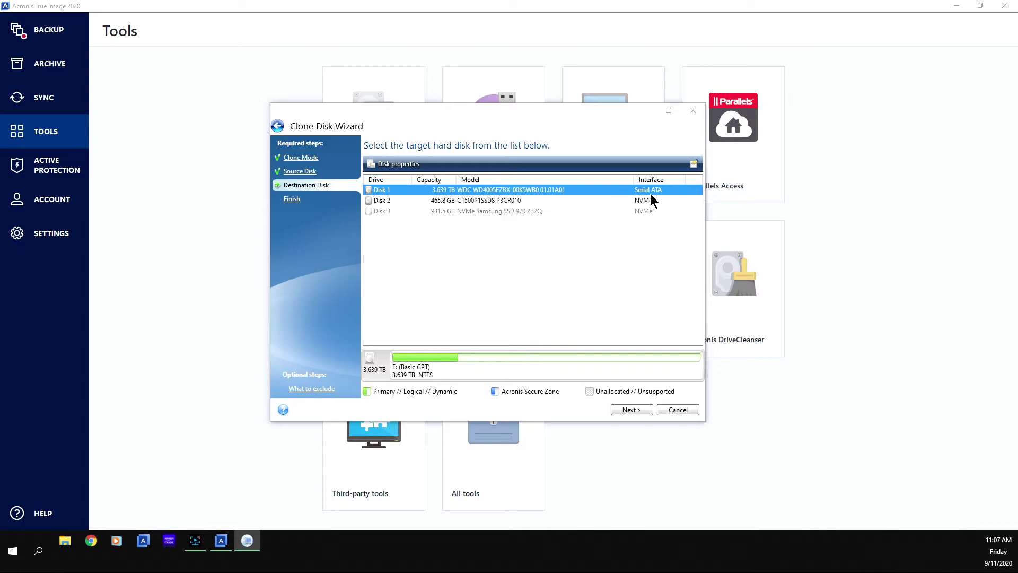
{"action": "left_click", "coordinate": [494, 200]}
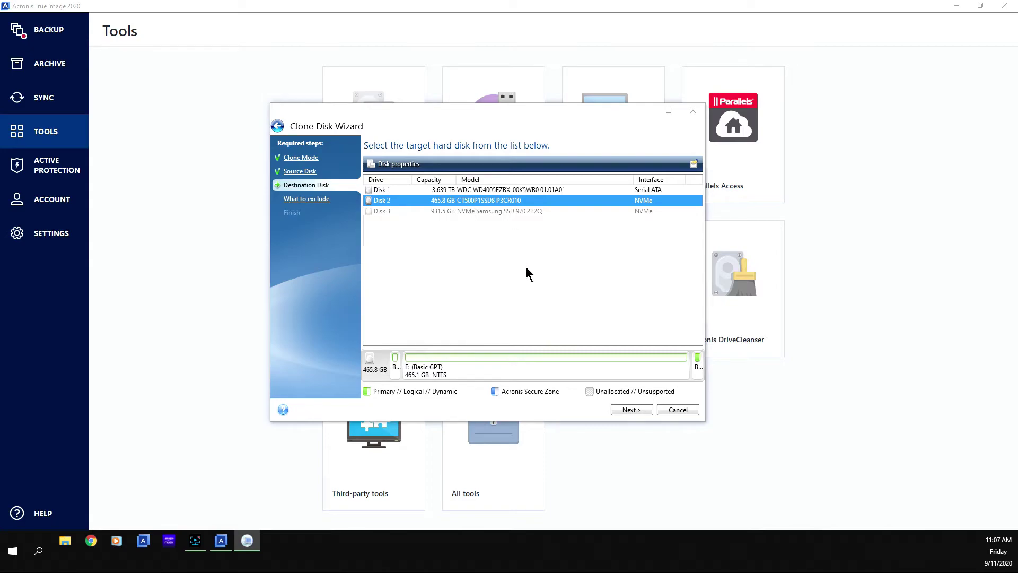
{"action": "left_click", "coordinate": [627, 408]}
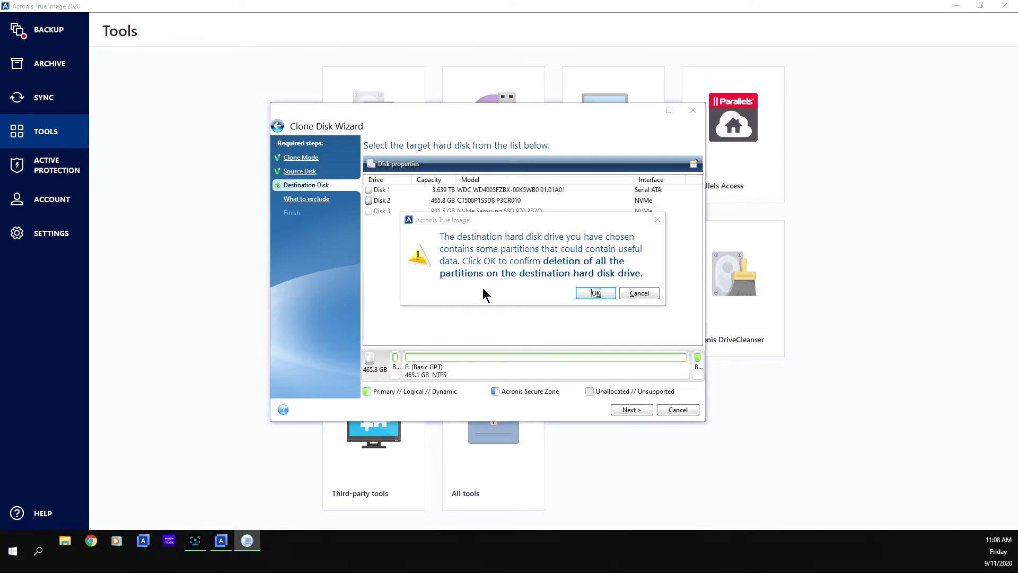
{"action": "left_click", "coordinate": [591, 293]}
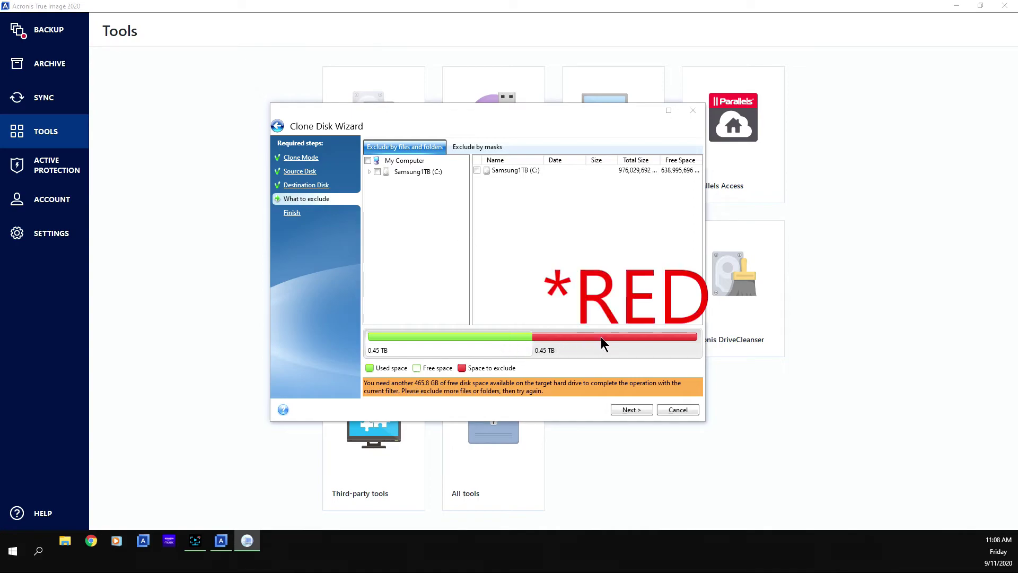
- Try excluding the whole Samsung1TB (C:) drive from the clone, cancel the wizard, and close Acronis True Image
{"action": "left_click", "coordinate": [477, 171]}
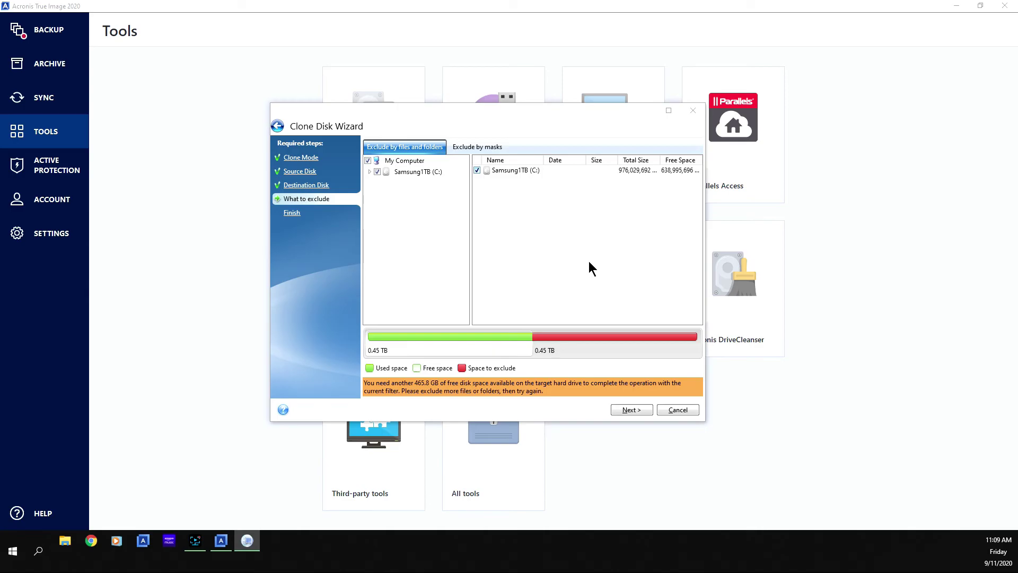
{"action": "left_click", "coordinate": [668, 409]}
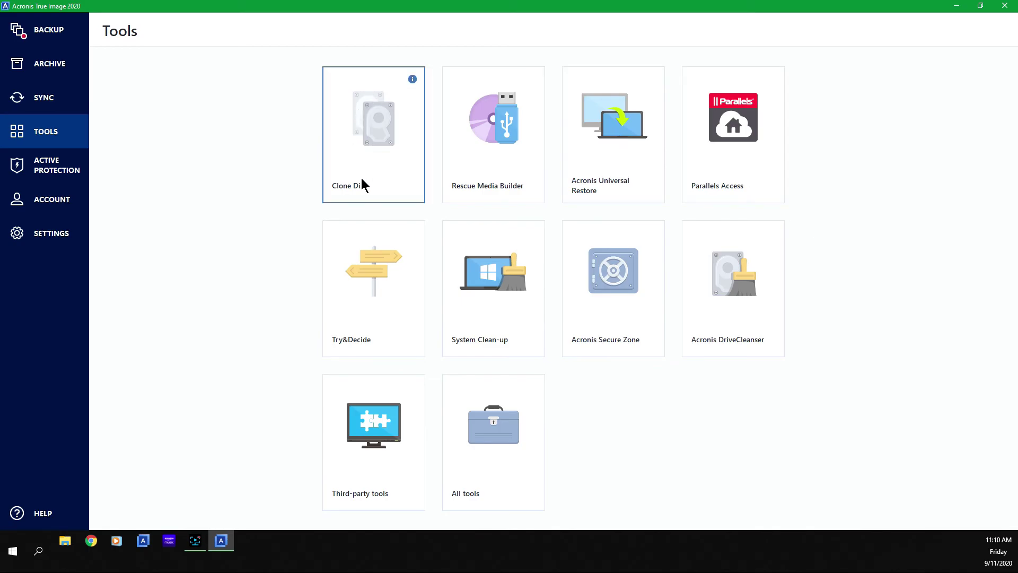
{"action": "left_click", "coordinate": [1010, 9]}
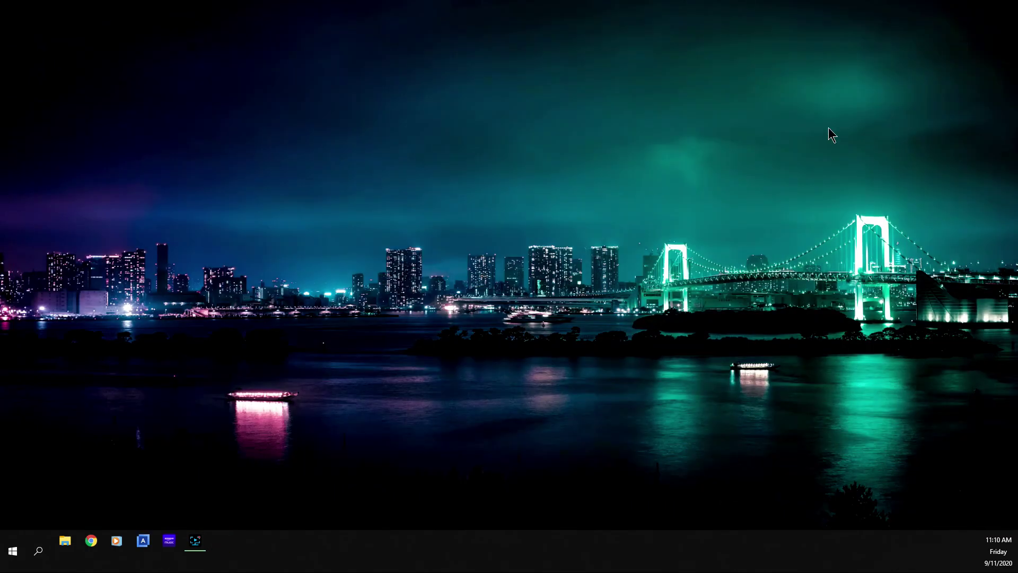